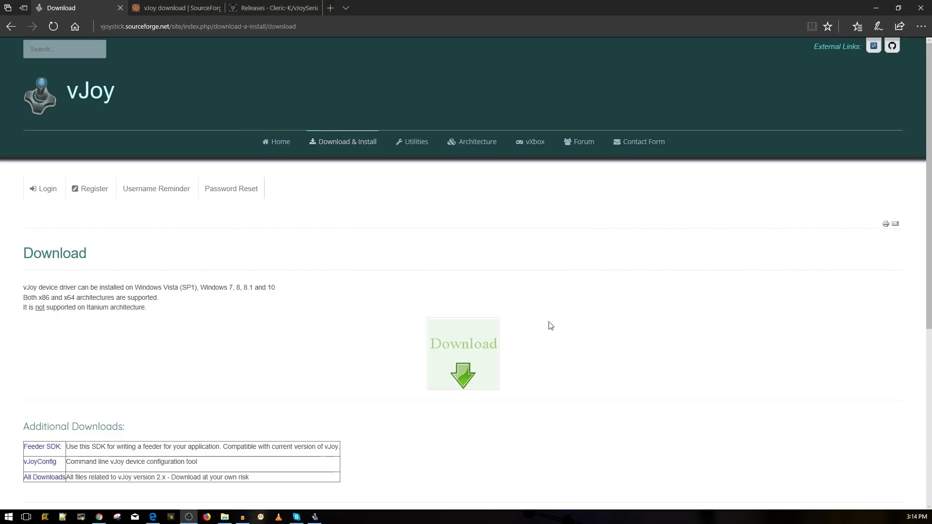
Download vJoySetup.exe (10.1 MB) from the vJoy SourceForge page and run it.
{"action": "scroll", "coordinate": [570, 283], "scroll_direction": "down", "scroll_amount": 3}
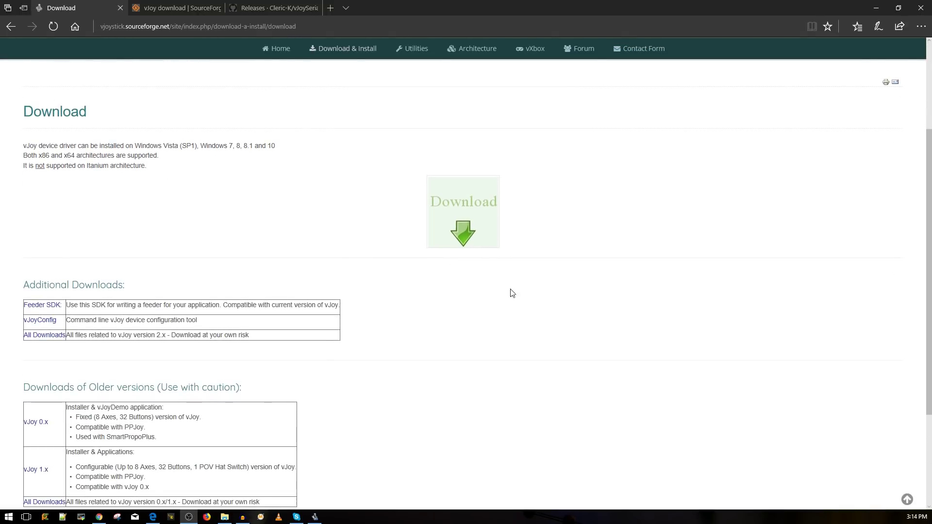
{"action": "scroll", "coordinate": [287, 183], "scroll_direction": "up", "scroll_amount": 3}
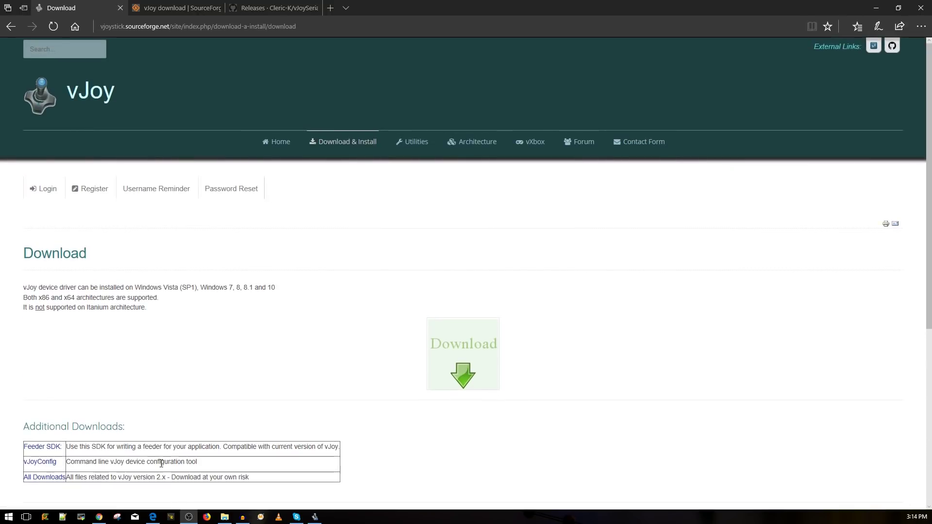
{"action": "scroll", "coordinate": [74, 479], "scroll_direction": "down", "scroll_amount": 6}
{"action": "scroll", "coordinate": [275, 321], "scroll_direction": "up", "scroll_amount": 4}
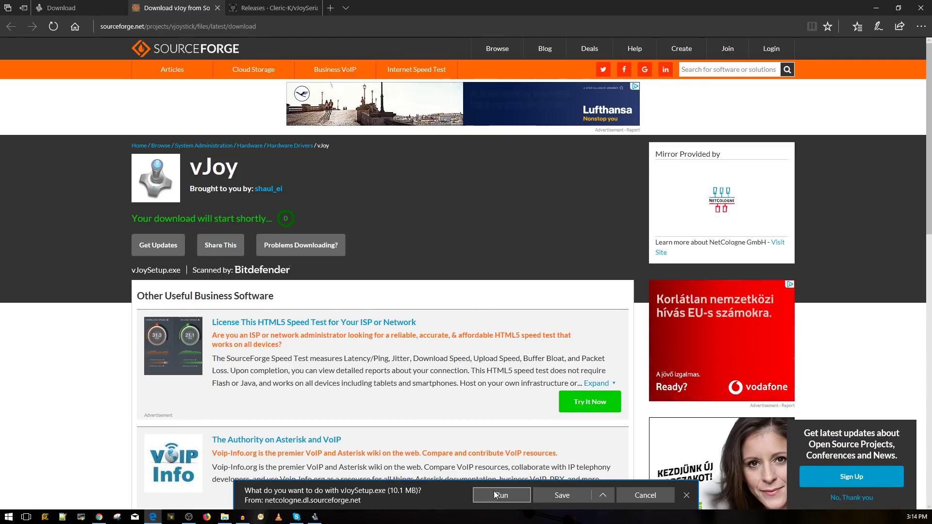
{"action": "left_click", "coordinate": [505, 497]}
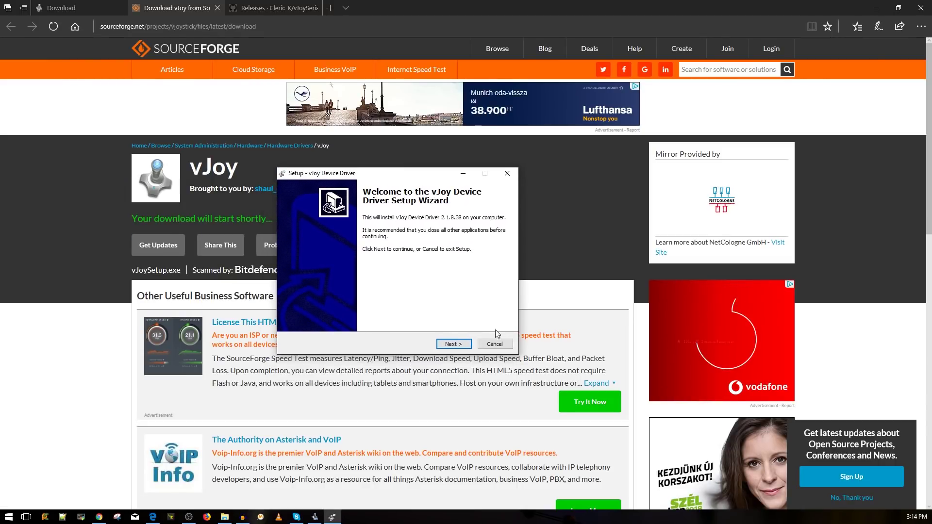
Install the vJoy Device Driver 2.1.8.38 with default components and acknowledge the success notice.
{"action": "left_click", "coordinate": [455, 346]}
{"action": "left_click", "coordinate": [456, 346]}
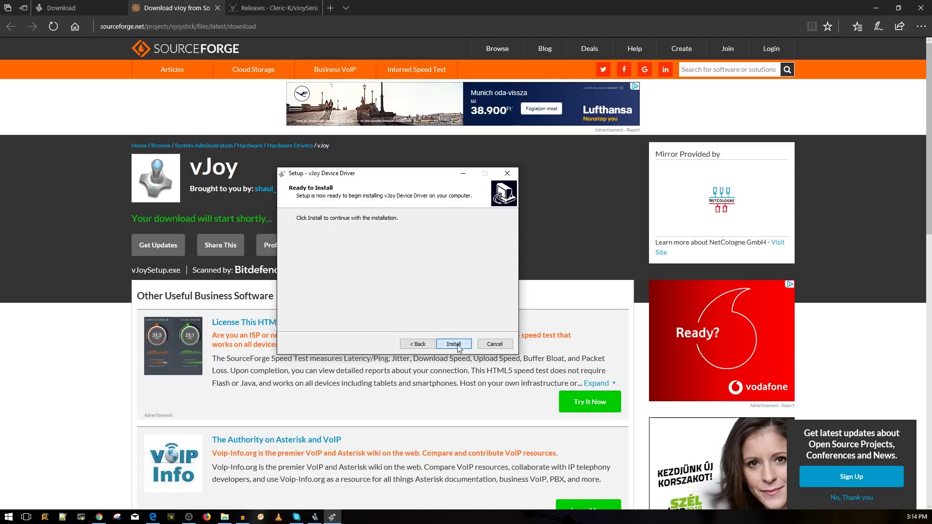
{"action": "left_click", "coordinate": [454, 344]}
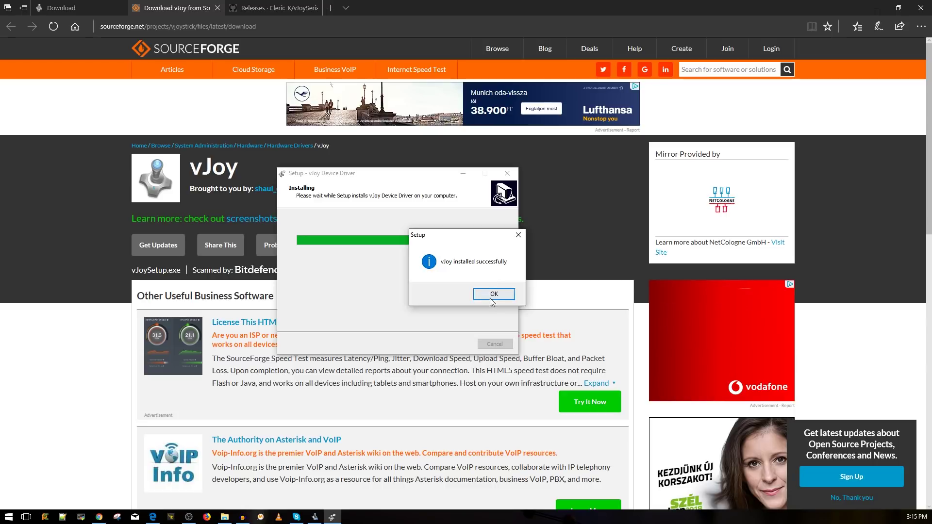
{"action": "left_click", "coordinate": [493, 294]}
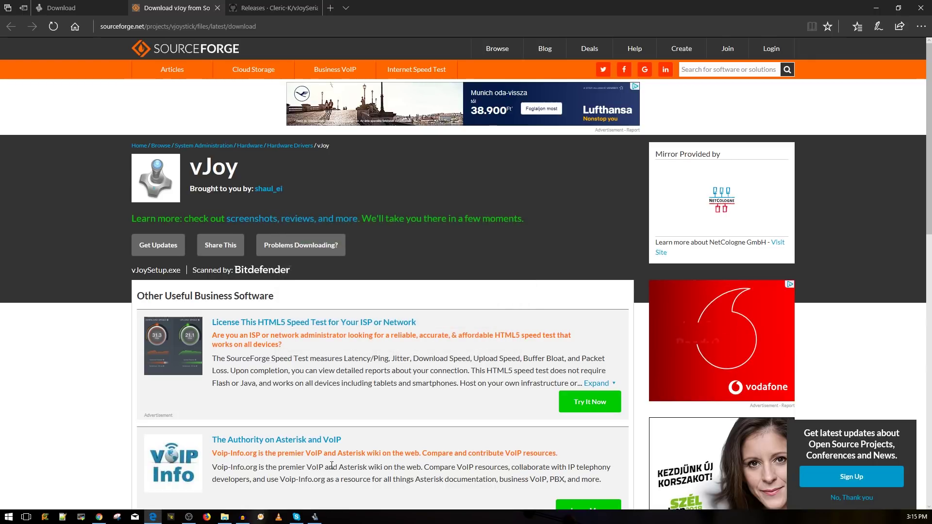
Show the vJoySerialFeeder GitHub releases page, then bring up the extracted vJoySerialFeeder folder.
{"action": "left_click", "coordinate": [247, 5]}
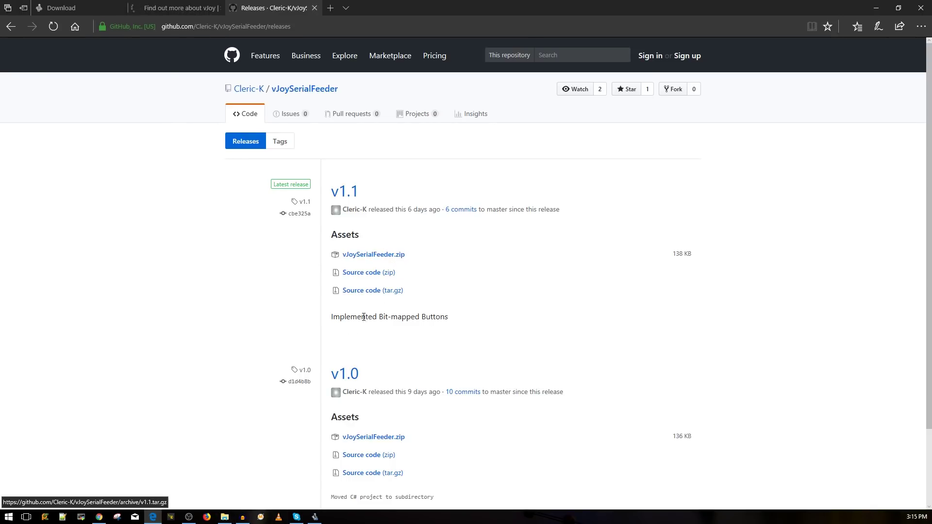
{"action": "left_click", "coordinate": [226, 518]}
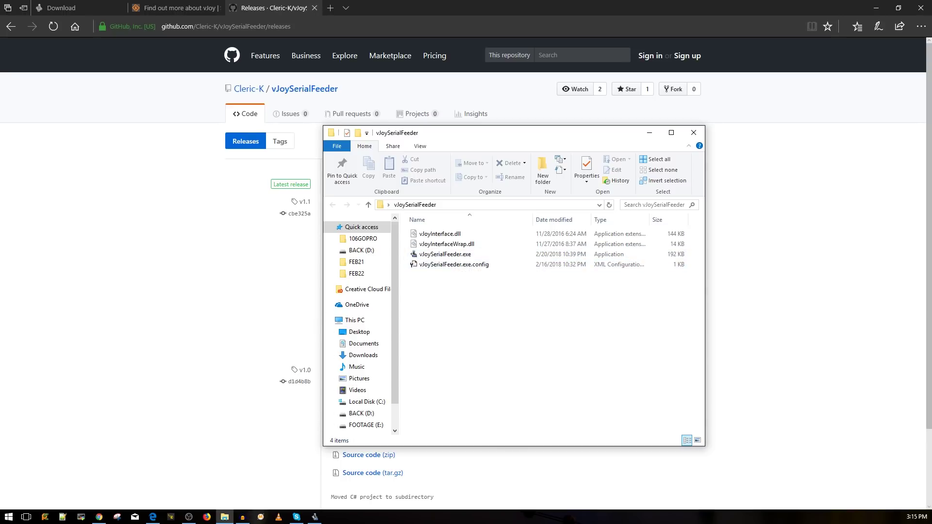
Run vJoySerialFeeder.exe from the vJoySerialFeeder folder.
{"action": "left_click", "coordinate": [496, 299]}
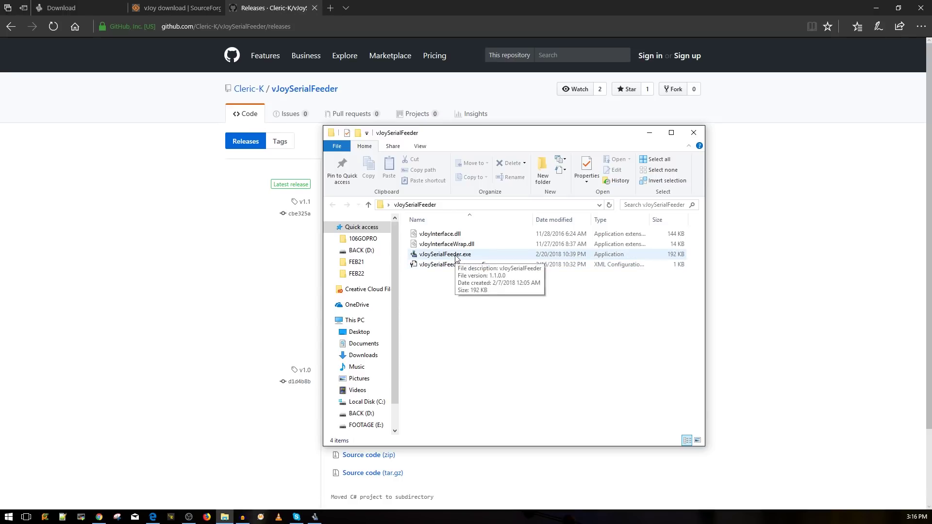
{"action": "left_click", "coordinate": [456, 258]}
{"action": "double_click", "coordinate": [456, 258]}
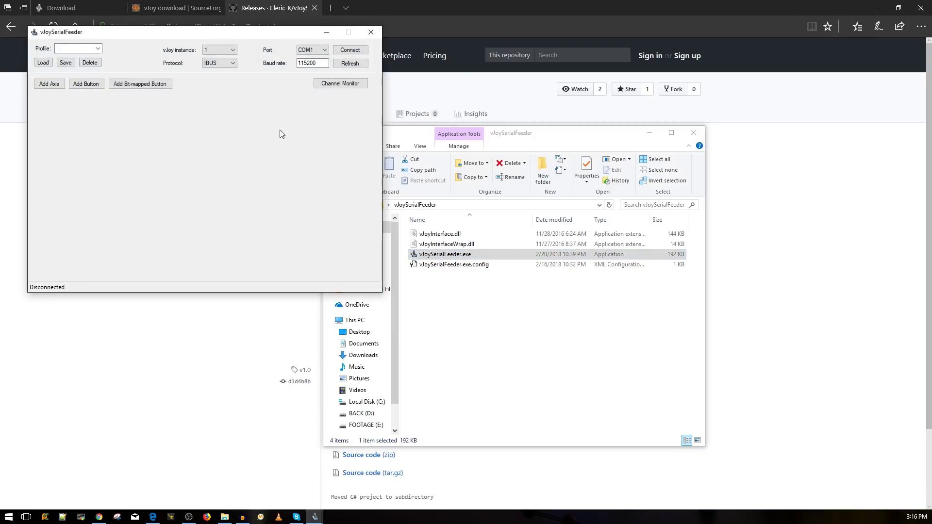
Connect the feeder on COM9 at 115200 baud and add an axis mapping for channel 1 to X.
{"action": "left_click_drag", "start_coordinate": [244, 33], "coordinate": [544, 152]}
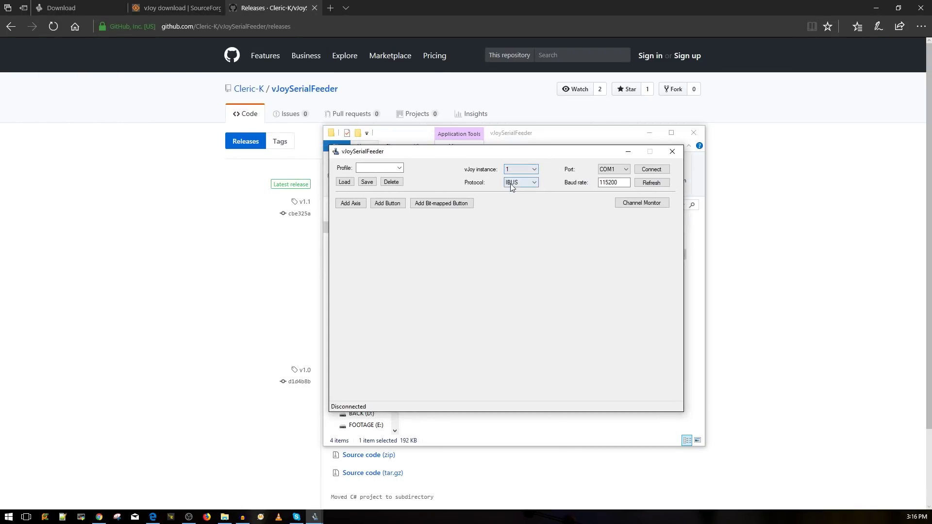
{"action": "left_click", "coordinate": [612, 169]}
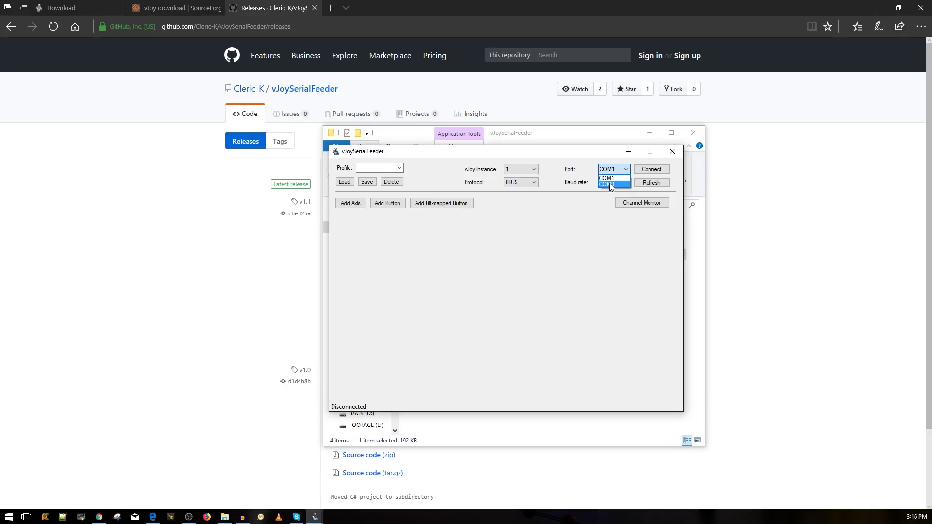
{"action": "left_click", "coordinate": [610, 185]}
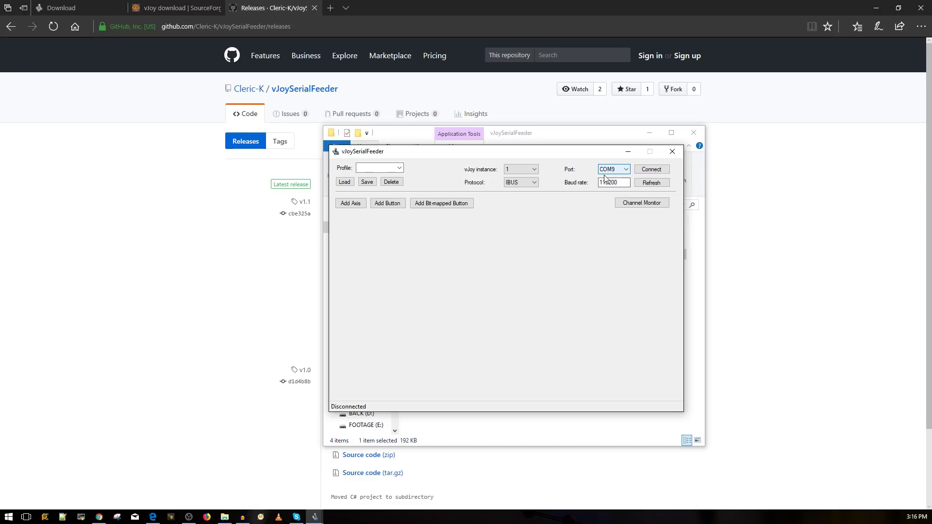
{"action": "left_click", "coordinate": [652, 171]}
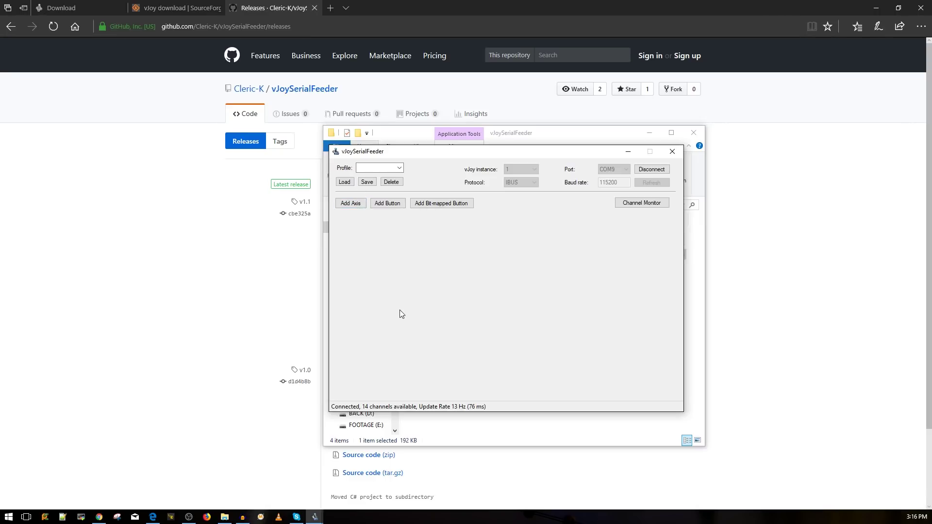
{"action": "left_click", "coordinate": [354, 204]}
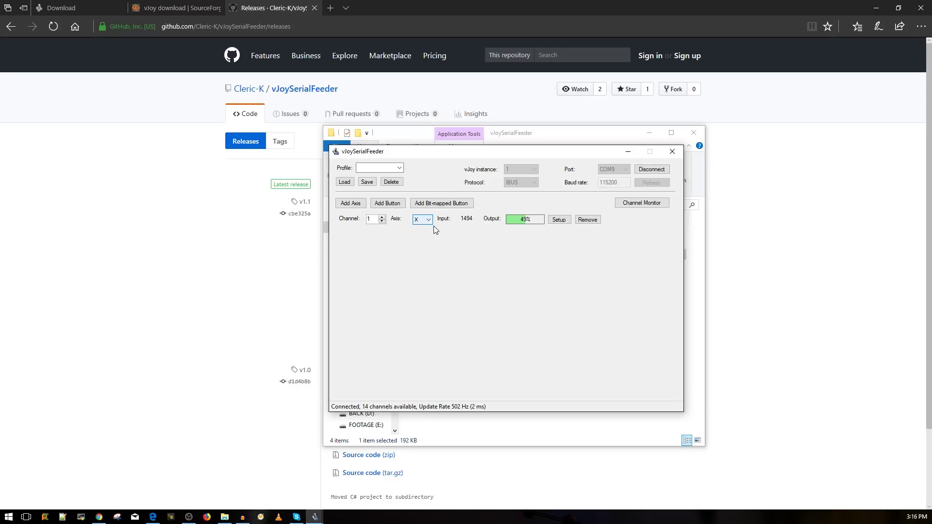
Add a second axis mapping assigning channel 2 to the Y axis.
{"action": "left_click", "coordinate": [357, 206]}
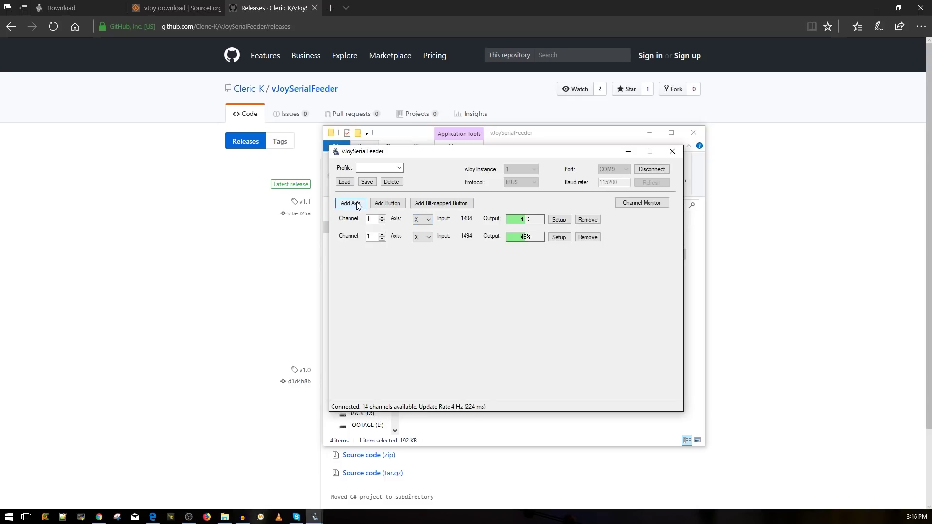
{"action": "left_click", "coordinate": [381, 234]}
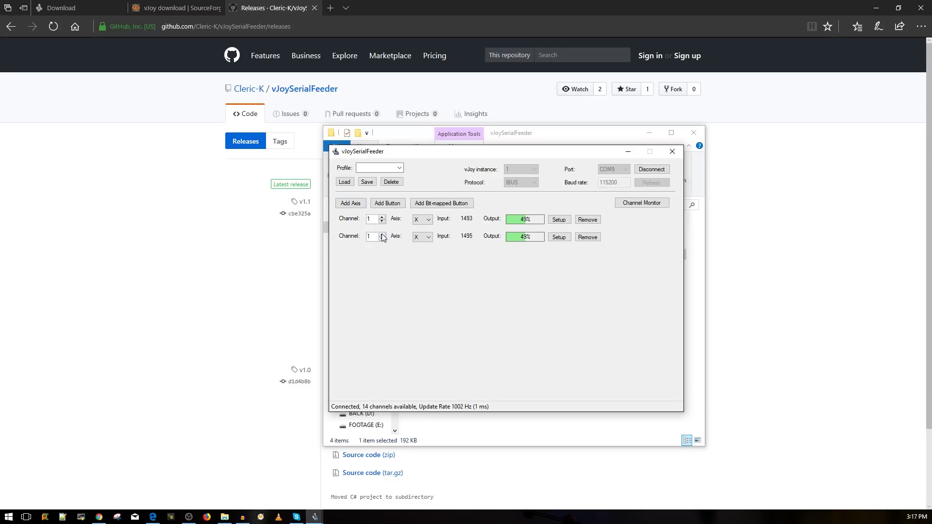
{"action": "left_click", "coordinate": [420, 241]}
{"action": "left_click", "coordinate": [420, 253]}
Add a third axis mapping assigning channel 3 to the Z axis.
{"action": "left_click", "coordinate": [359, 208]}
{"action": "left_click", "coordinate": [381, 252]}
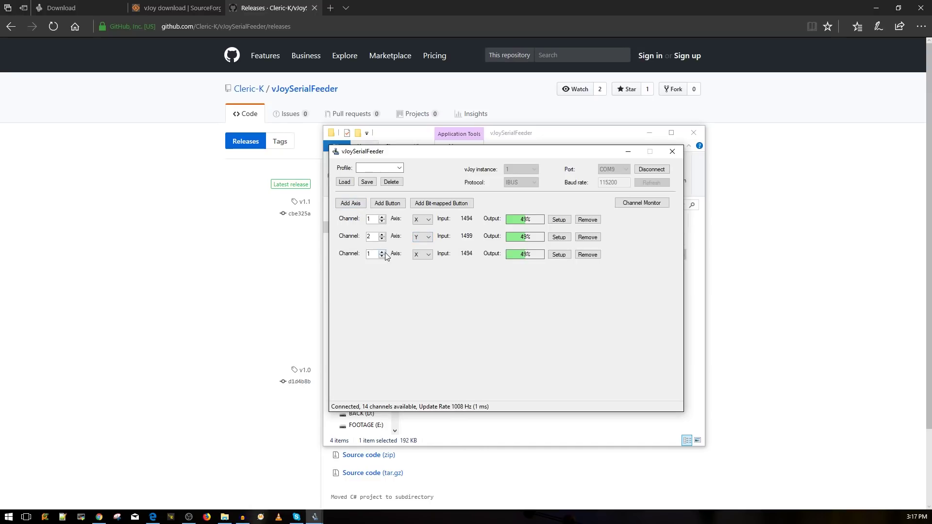
{"action": "left_click", "coordinate": [382, 251]}
{"action": "left_click", "coordinate": [428, 254]}
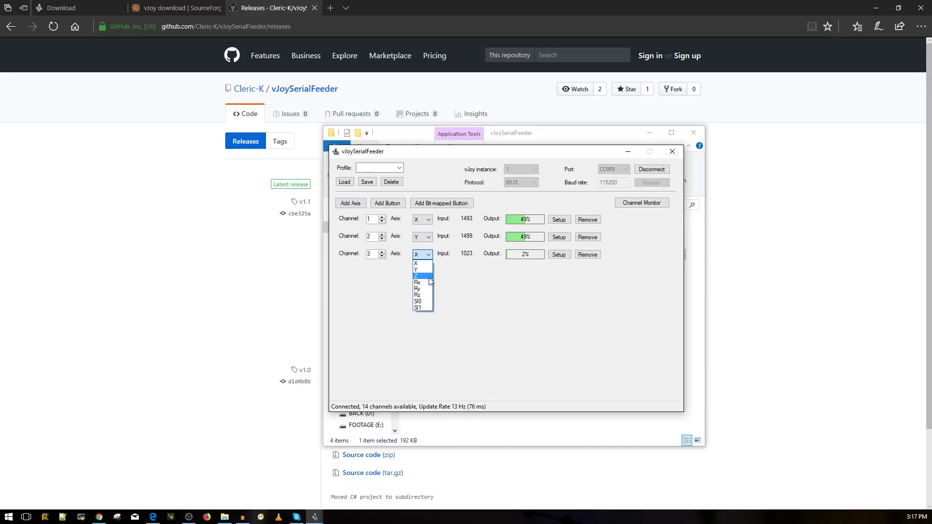
{"action": "left_click", "coordinate": [420, 276]}
Add a fourth axis mapping assigning channel 4 to the Rx axis.
{"action": "left_click", "coordinate": [347, 203]}
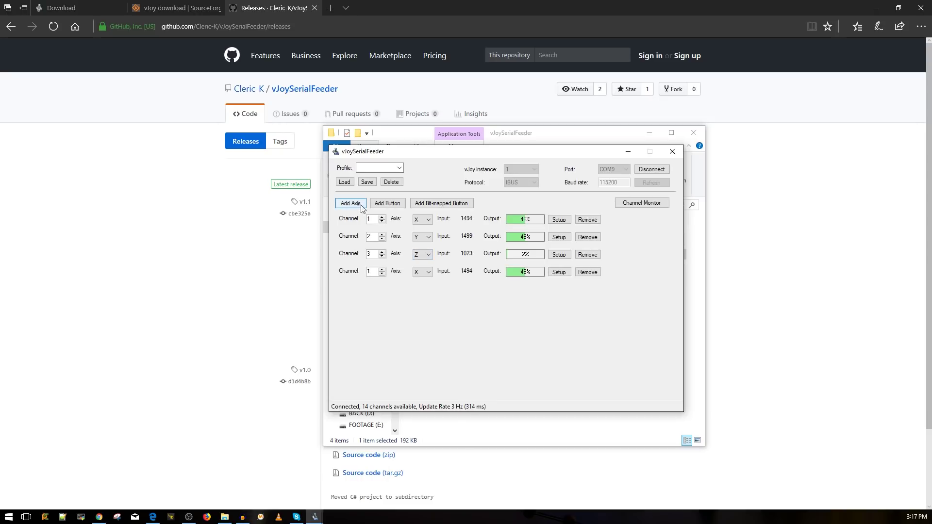
{"action": "left_click", "coordinate": [382, 269]}
{"action": "left_click", "coordinate": [381, 269]}
{"action": "left_click", "coordinate": [382, 269]}
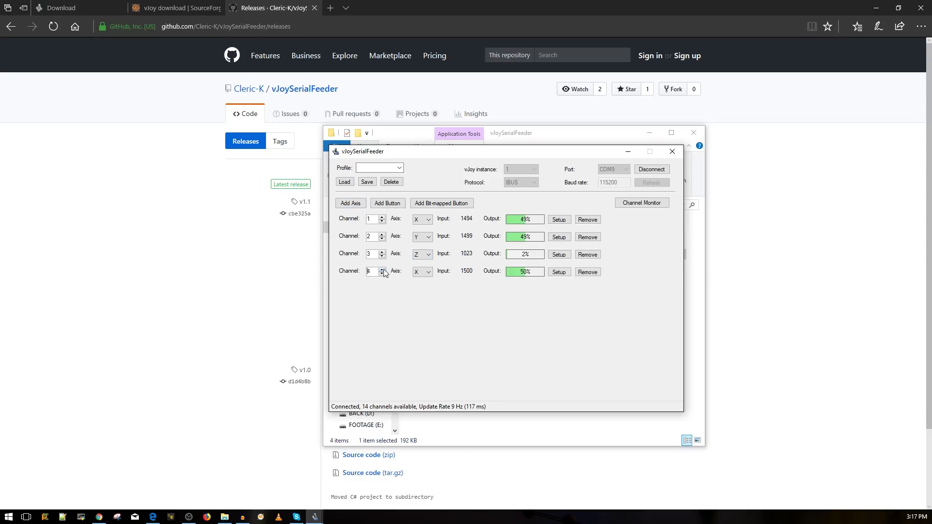
{"action": "left_click", "coordinate": [418, 272]}
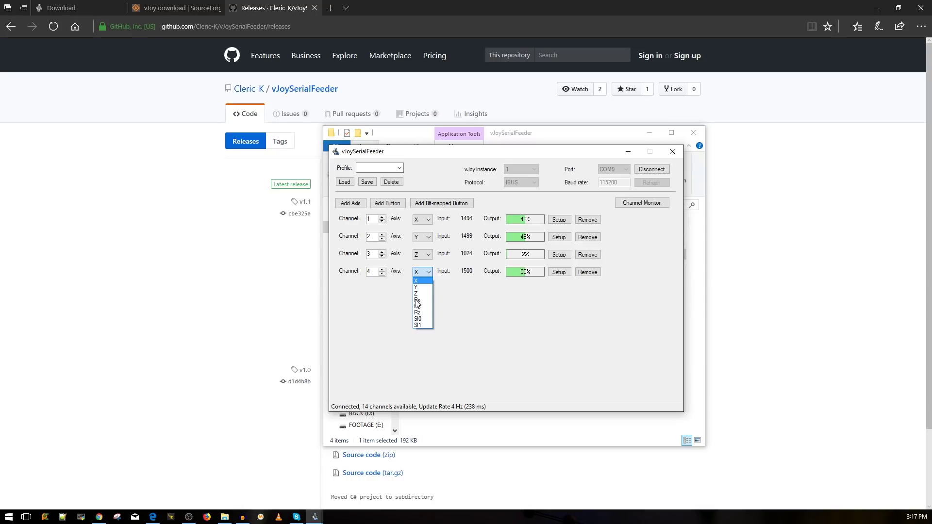
{"action": "left_click", "coordinate": [421, 300]}
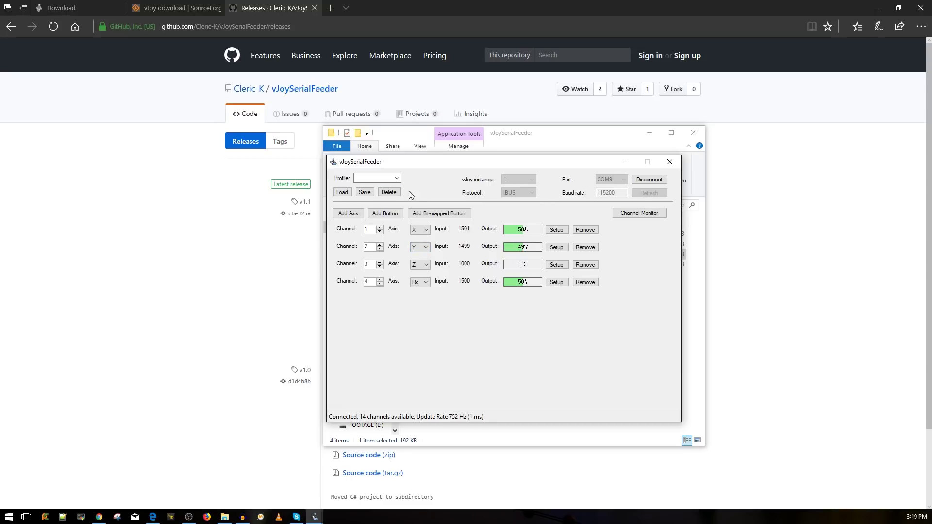
{"action": "left_click", "coordinate": [375, 180]}
Save the four-axis mapping as the profile 'turnigy' and reposition the feeder window.
{"action": "type", "text": "turnigy"}
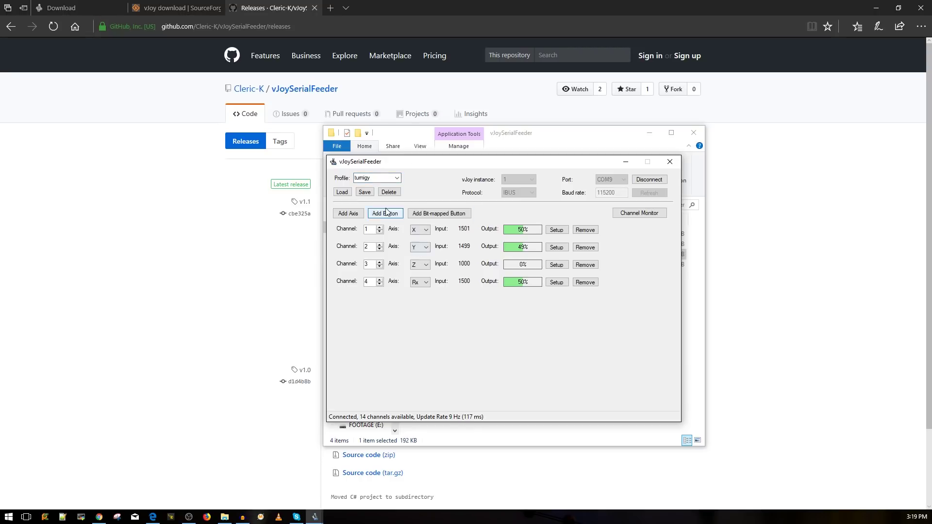
{"action": "left_click", "coordinate": [364, 192]}
{"action": "left_click_drag", "start_coordinate": [468, 163], "coordinate": [497, 175]}
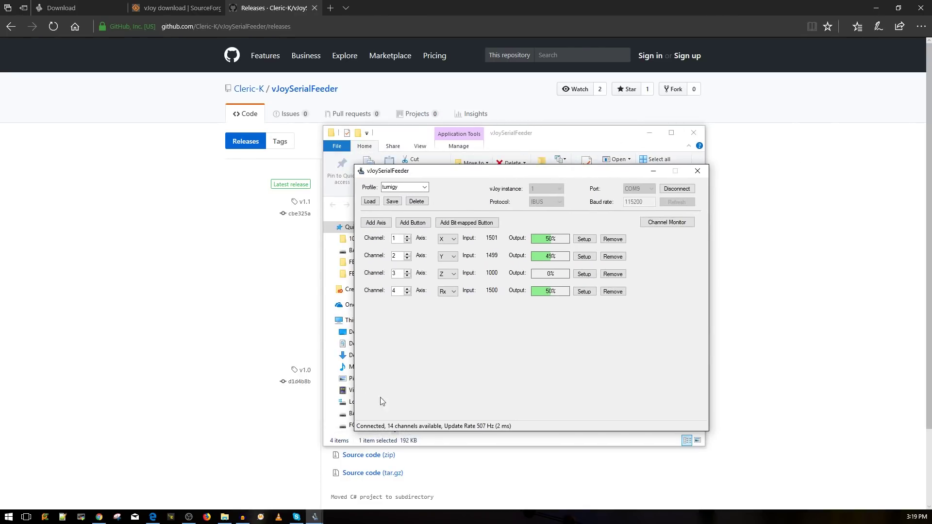